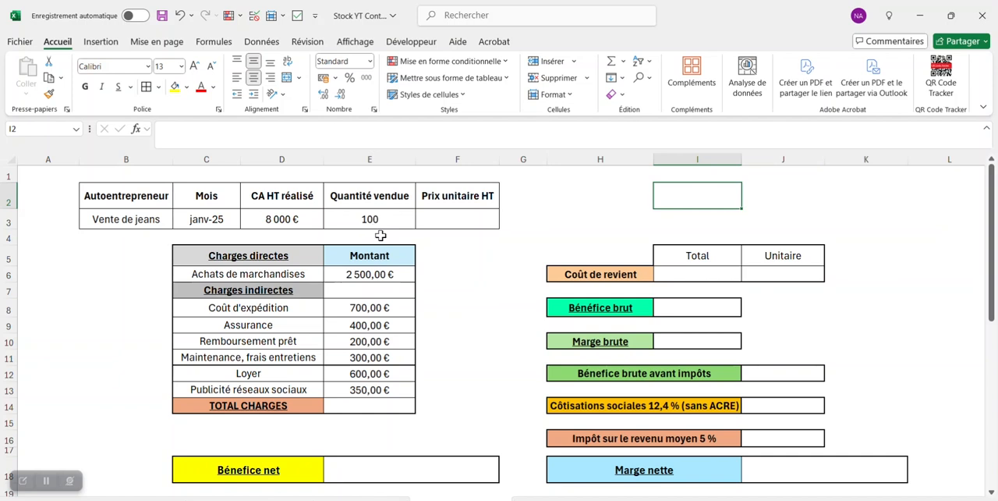
# Step: Calculate the unit price excluding tax in F3 by dividing revenue by quantity sold with =D3/E3
pyautogui.click(450, 220)
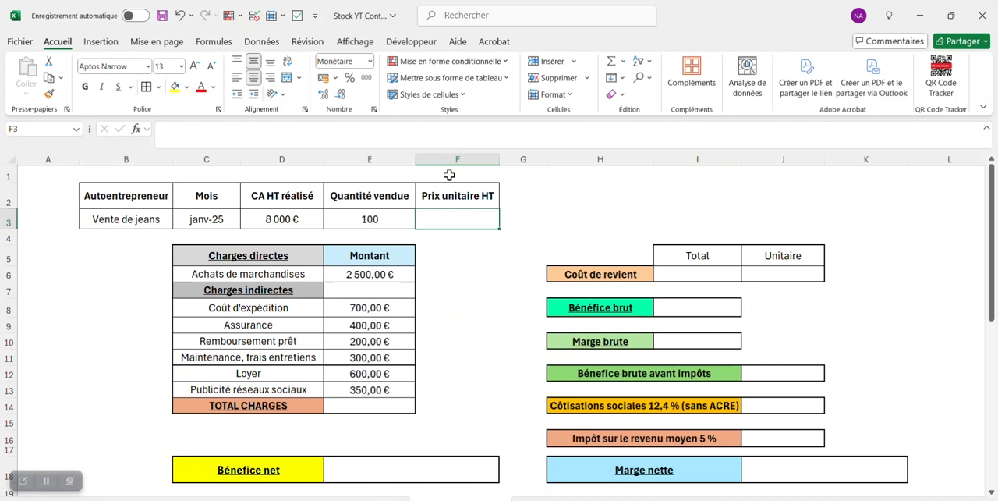
pyautogui.write('=')
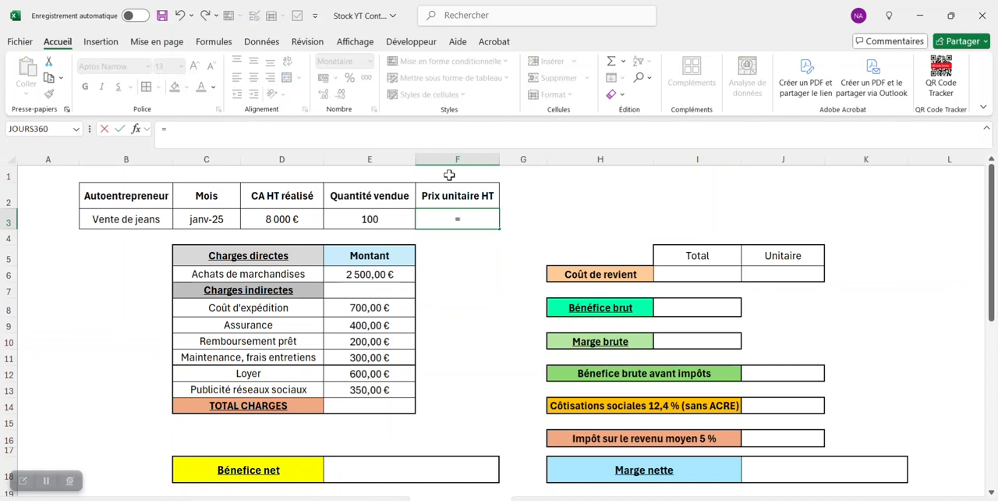
pyautogui.click(287, 219)
pyautogui.write('/')
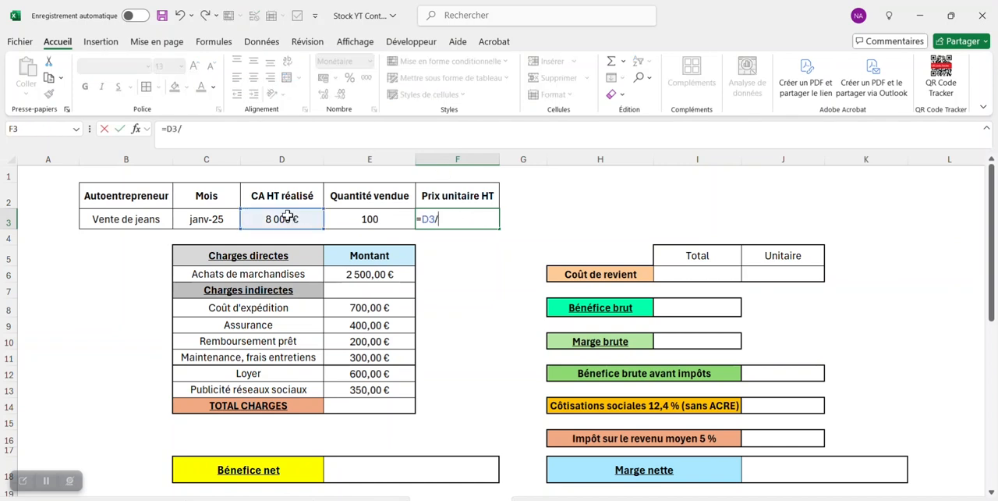
pyautogui.click(363, 219)
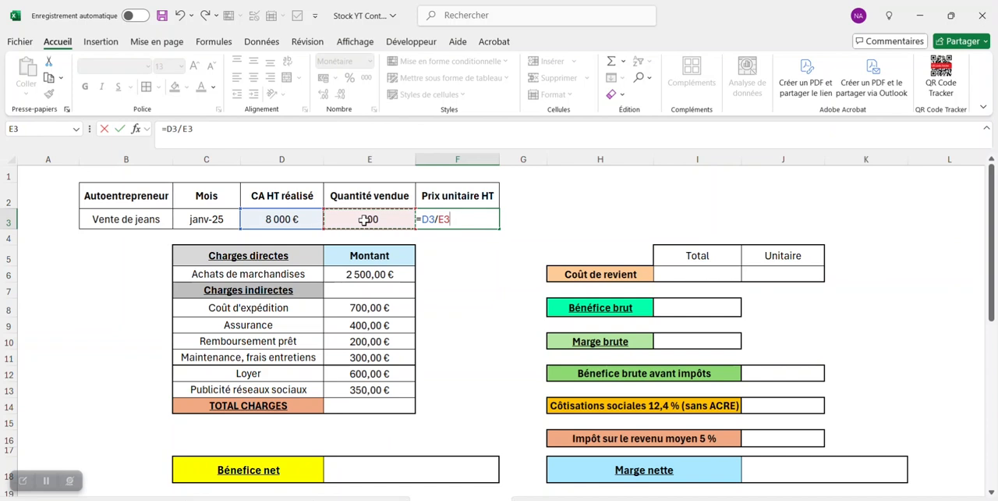
pyautogui.press('Return')
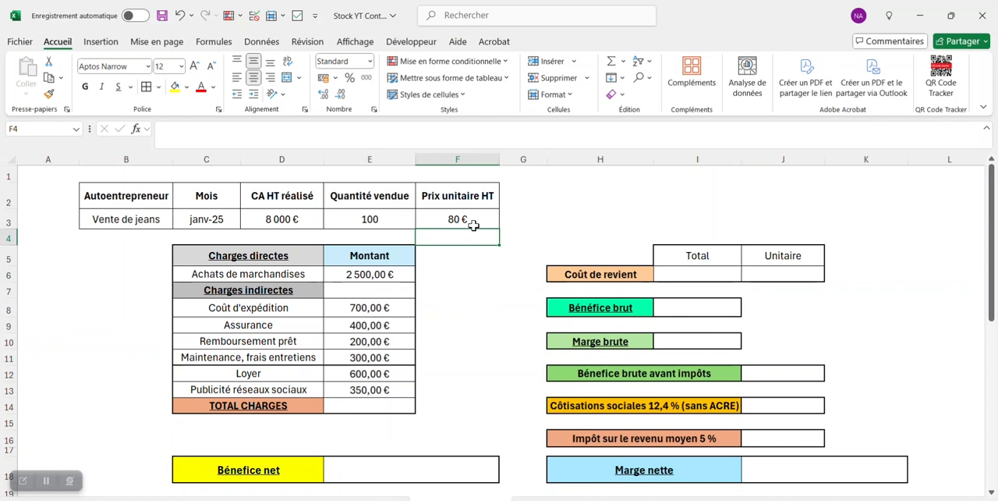
# Step: Total all direct and indirect charges in E14 with the formula =SOMME(E6:E13)
pyautogui.click(382, 405)
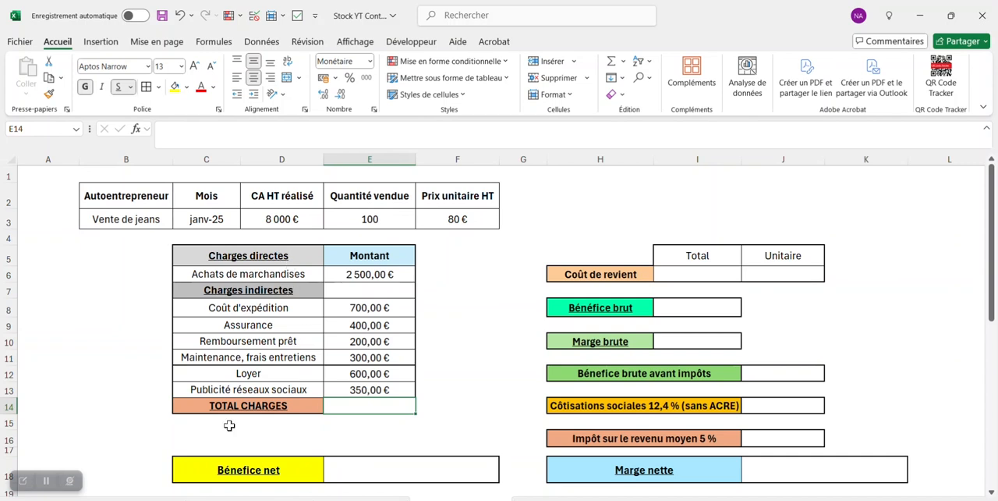
pyautogui.write('=somme(')
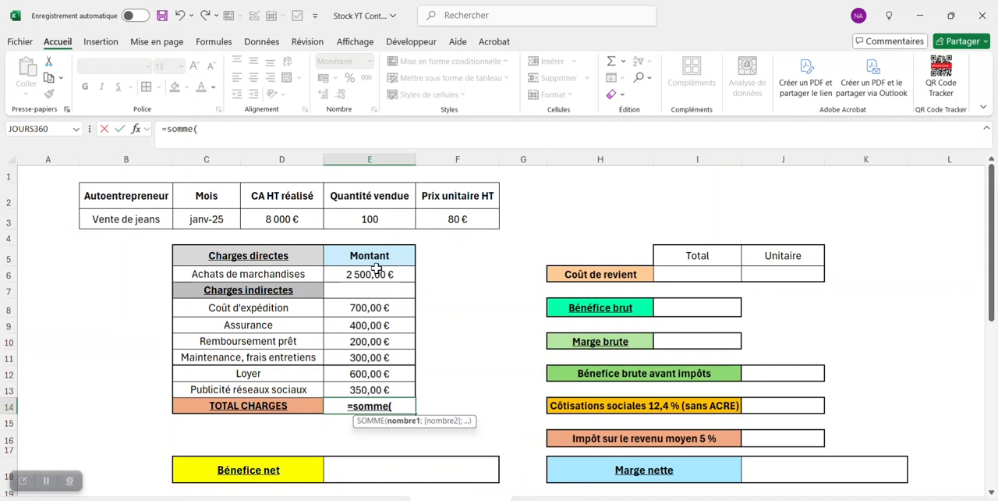
pyautogui.moveTo(377, 270); pyautogui.dragTo(367, 396)
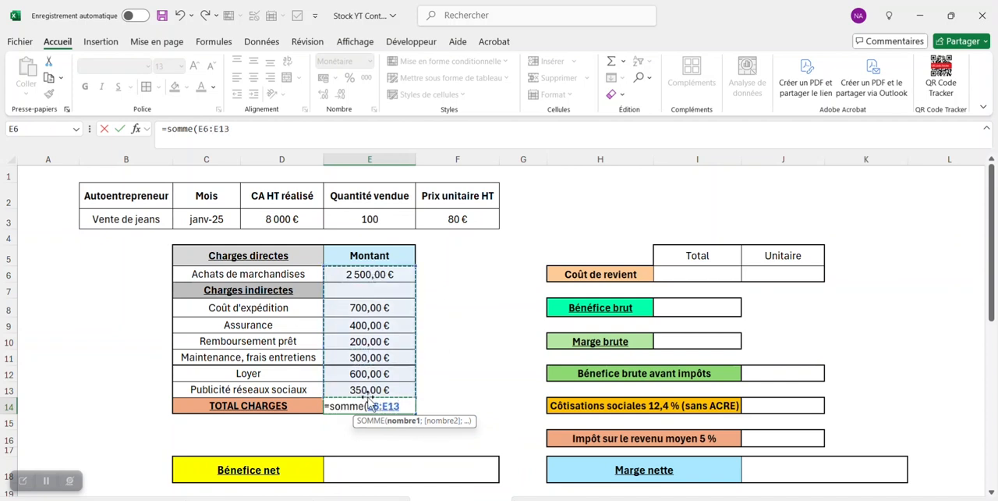
pyautogui.write(')')
pyautogui.press('Return')
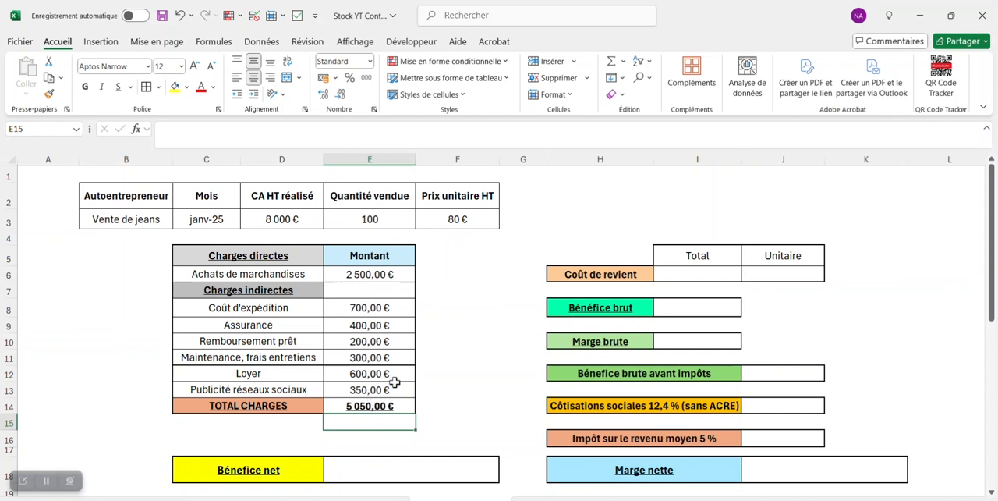
# Step: Fill the total Coût de revient in I6 by linking it to the total charges with =E14
pyautogui.click(708, 273)
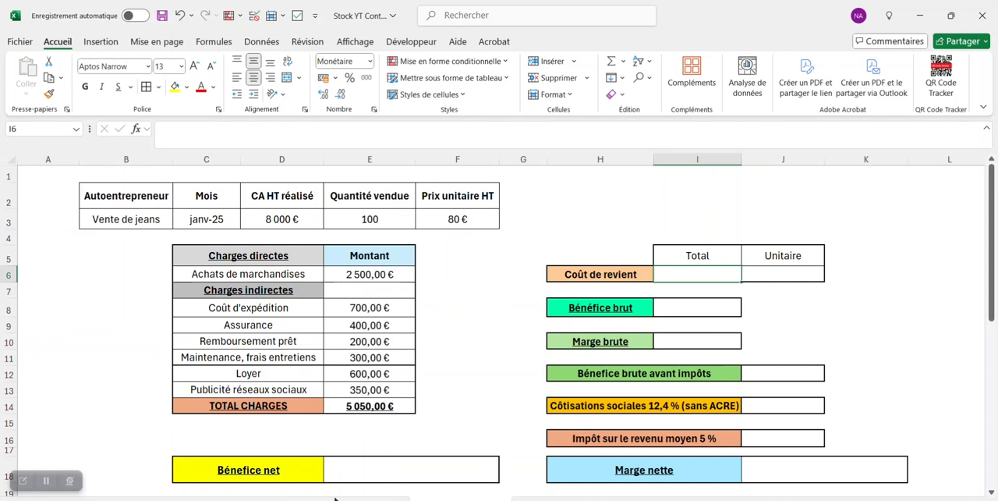
pyautogui.write('=')
pyautogui.click(382, 407)
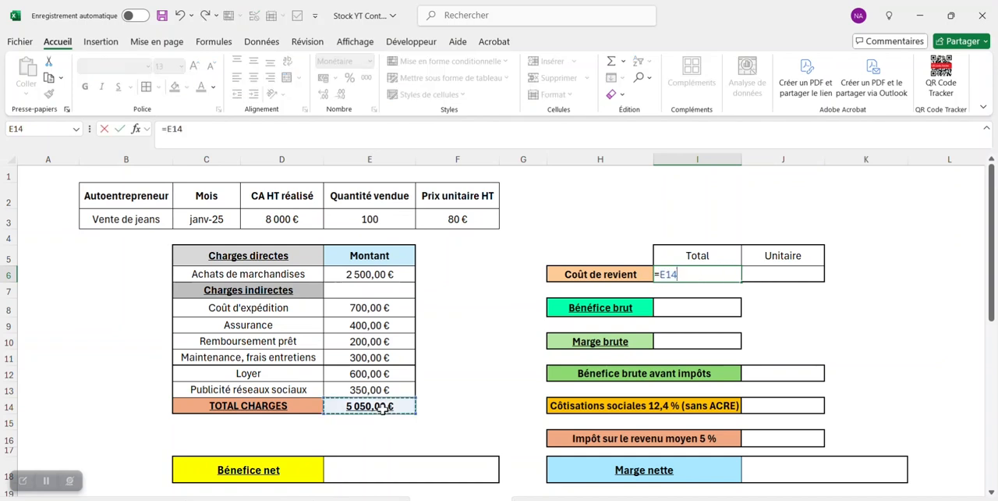
pyautogui.press('Return')
# Step: Calculate the unit Coût de revient in J6 by dividing the total cost by quantity sold with =I6/E3
pyautogui.click(795, 273)
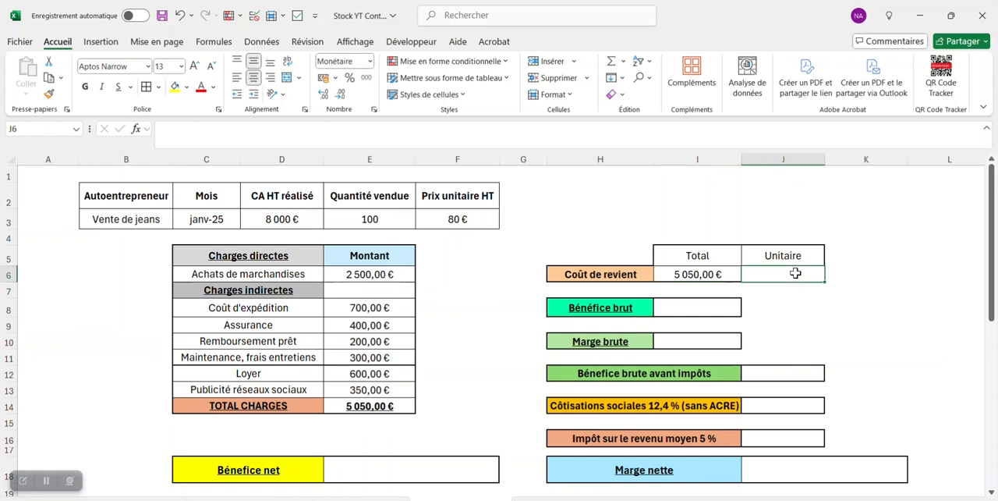
pyautogui.write('=')
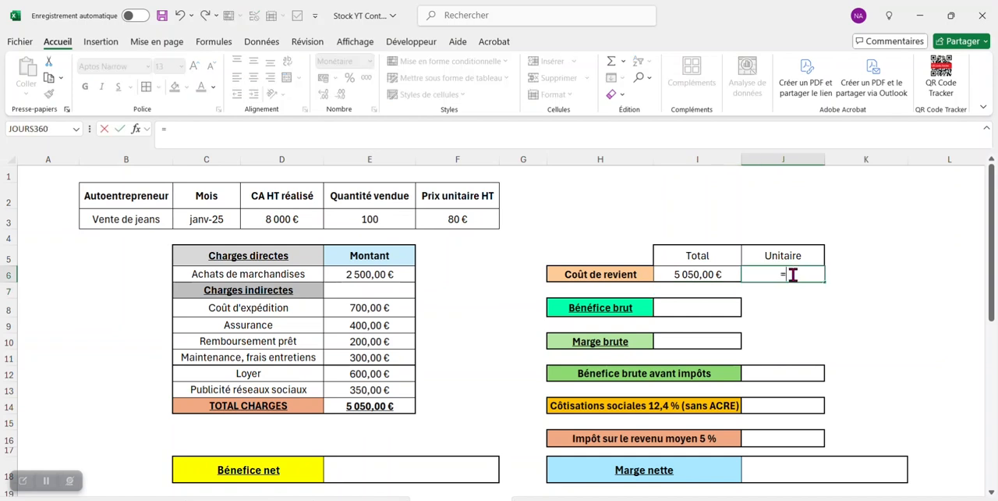
pyautogui.click(707, 275)
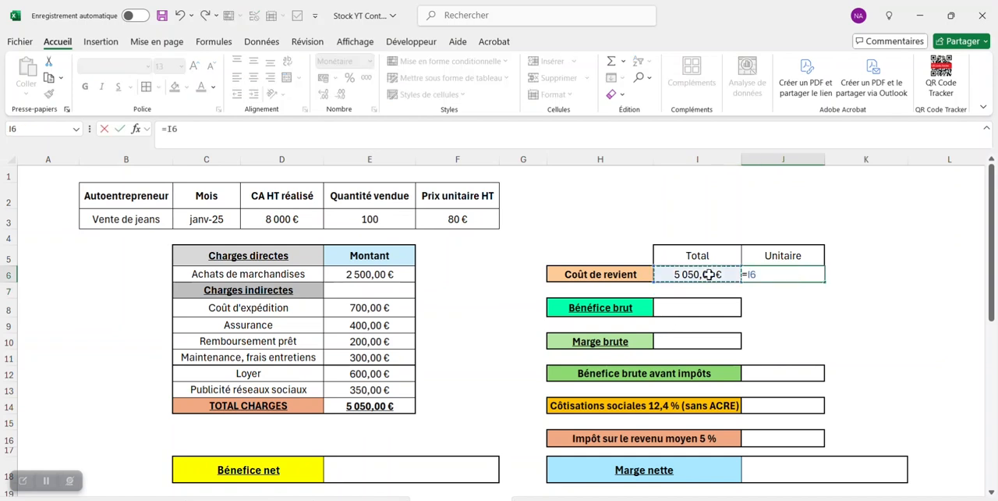
pyautogui.write('/')
pyautogui.click(396, 220)
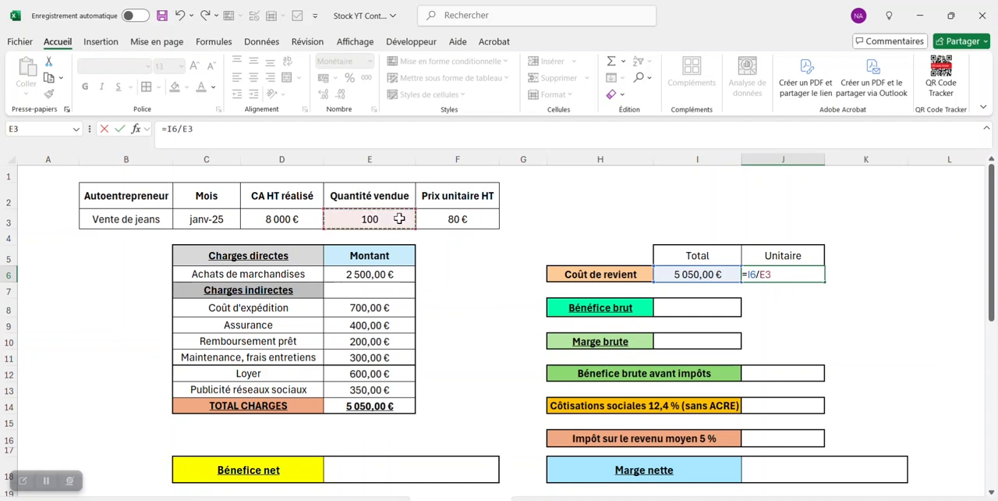
pyautogui.press('Return')
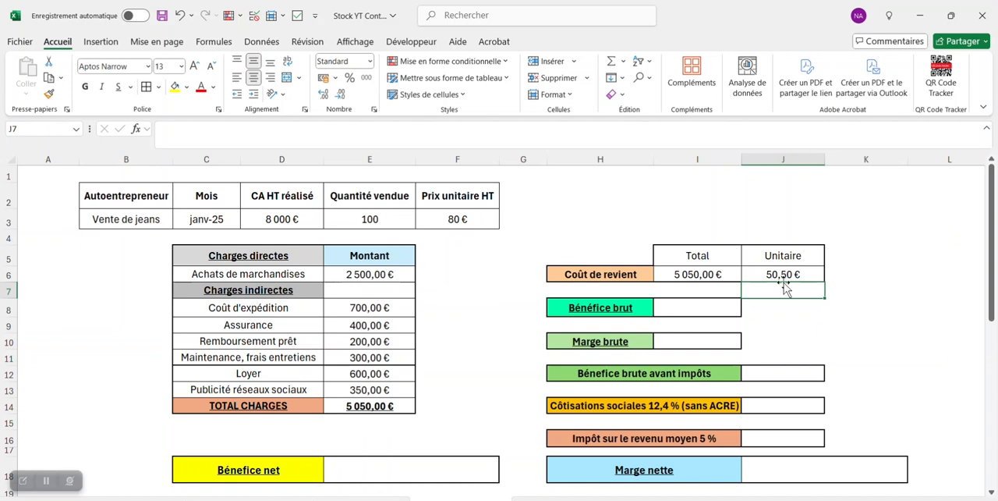
# Step: Calculate the Bénéfice brut in I8 as revenue minus total cost with =D3-I6
pyautogui.click(704, 307)
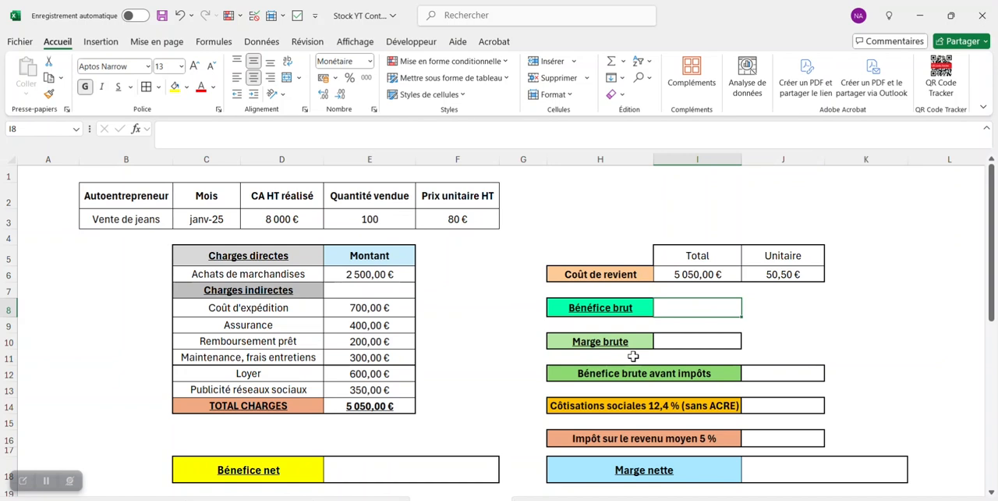
pyautogui.write('=')
pyautogui.click(282, 220)
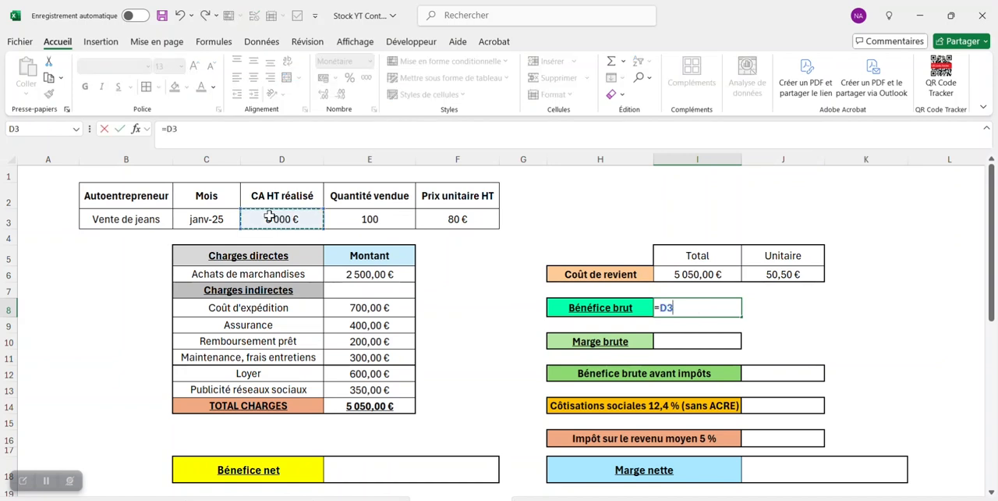
pyautogui.write('-')
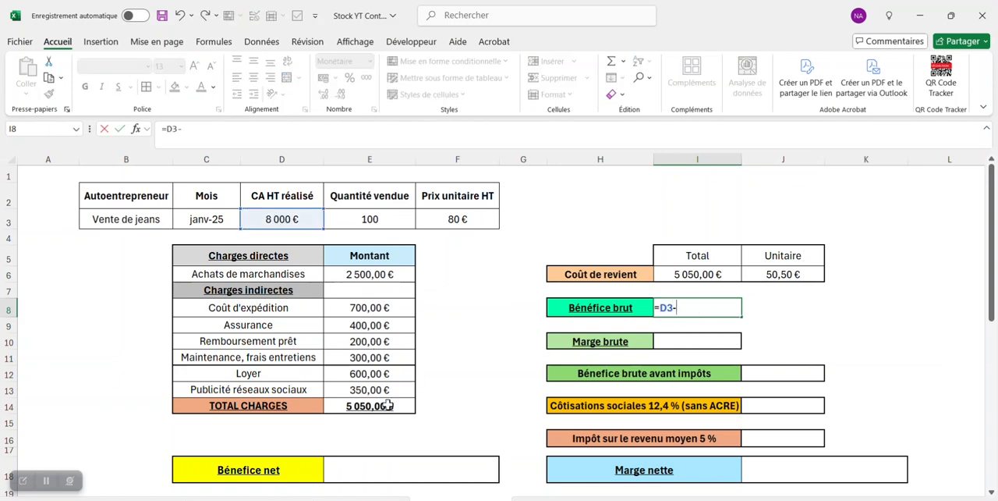
pyautogui.click(691, 273)
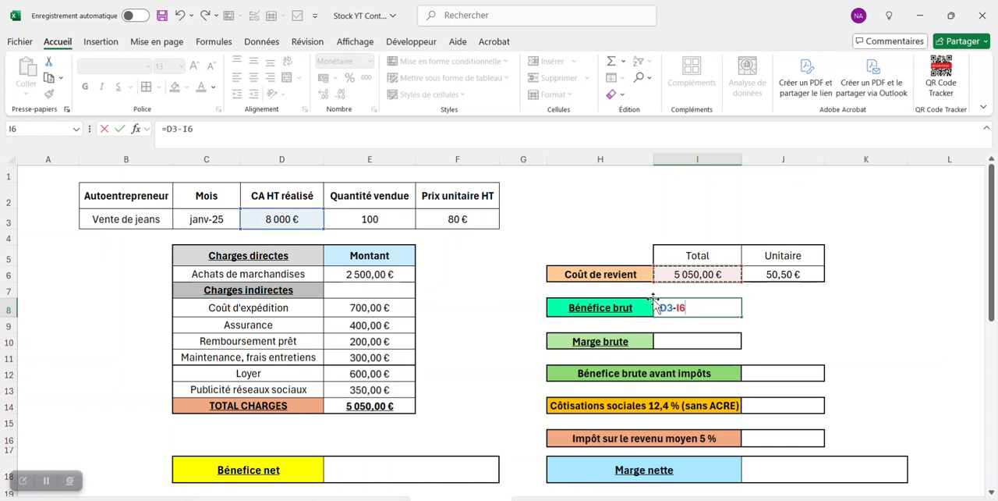
pyautogui.press('Return')
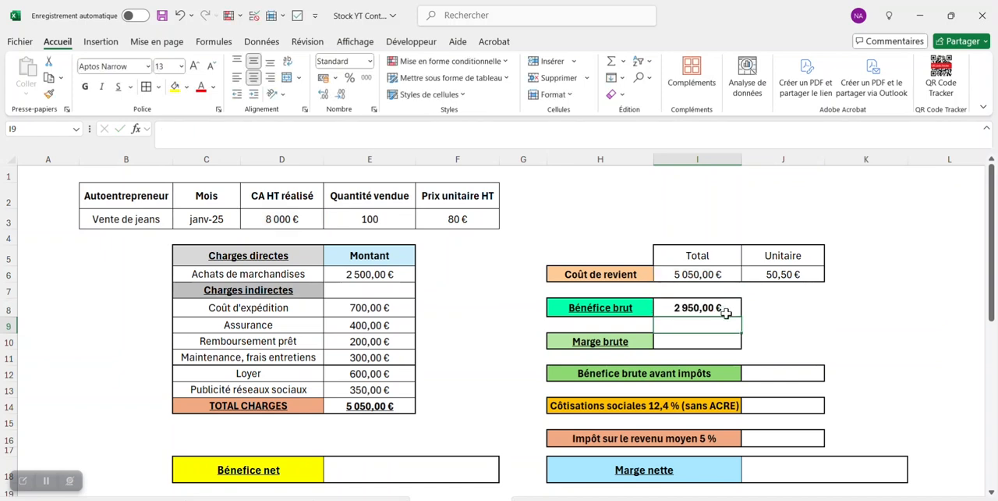
# Step: Calculate the Marge brute in I10 by dividing gross profit by revenue with =I8/D3
pyautogui.click(683, 340)
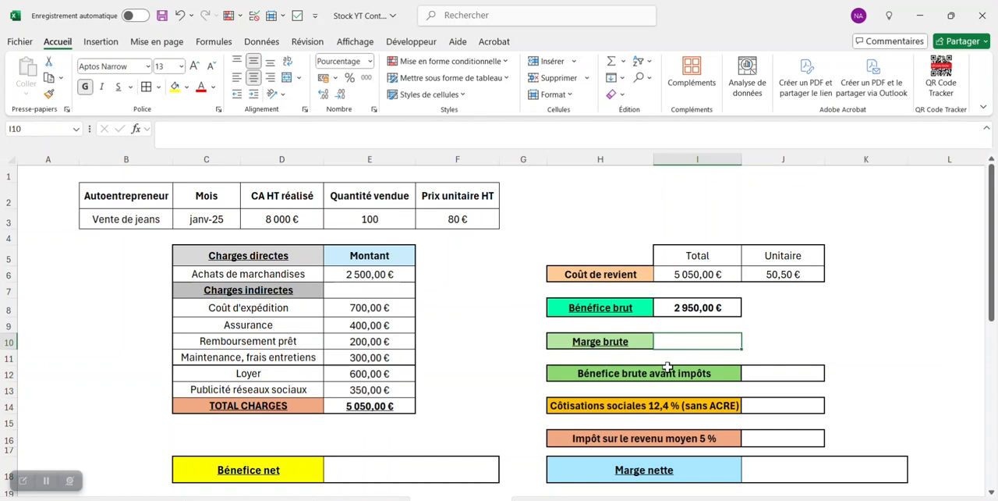
pyautogui.write('=')
pyautogui.click(697, 307)
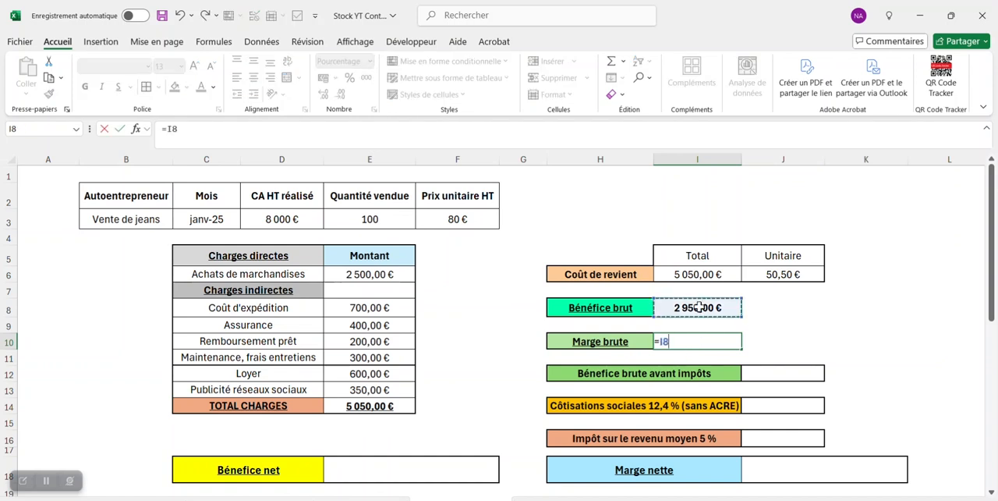
pyautogui.write('/')
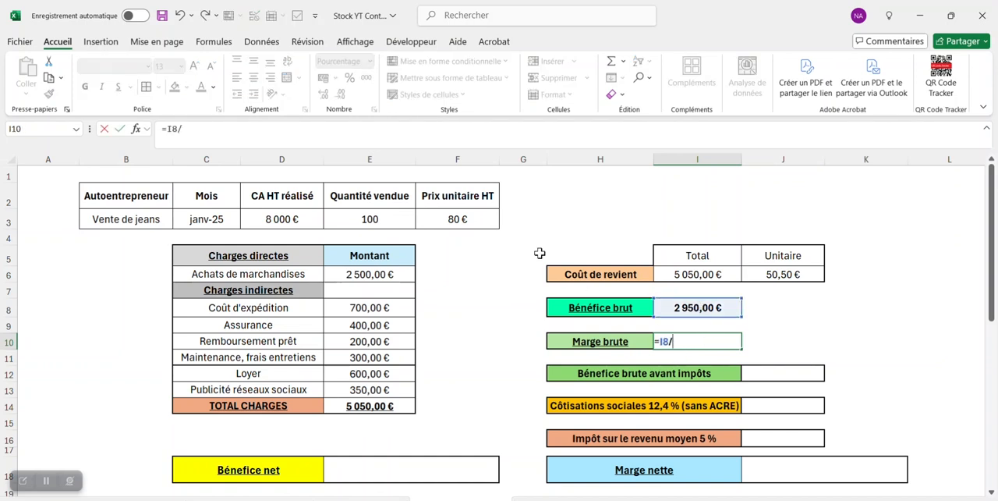
pyautogui.click(304, 220)
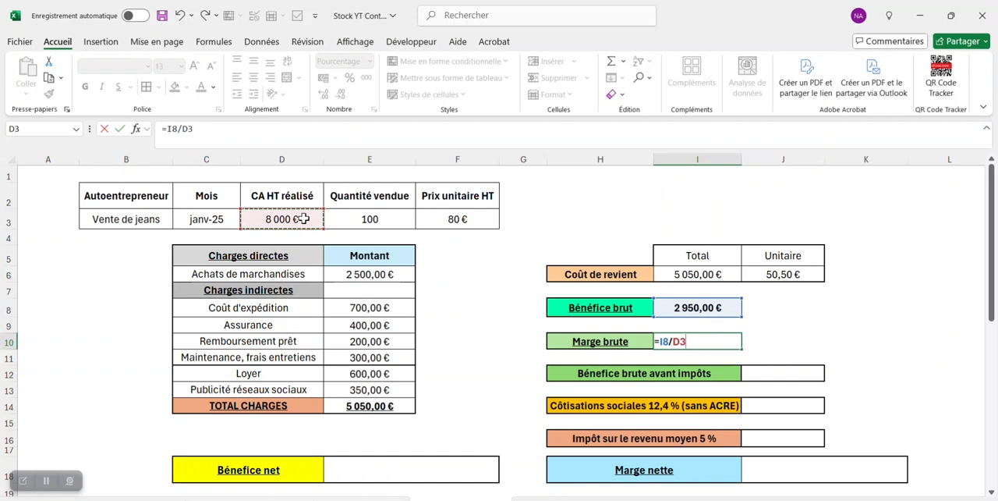
pyautogui.press('Return')
pyautogui.click(730, 341)
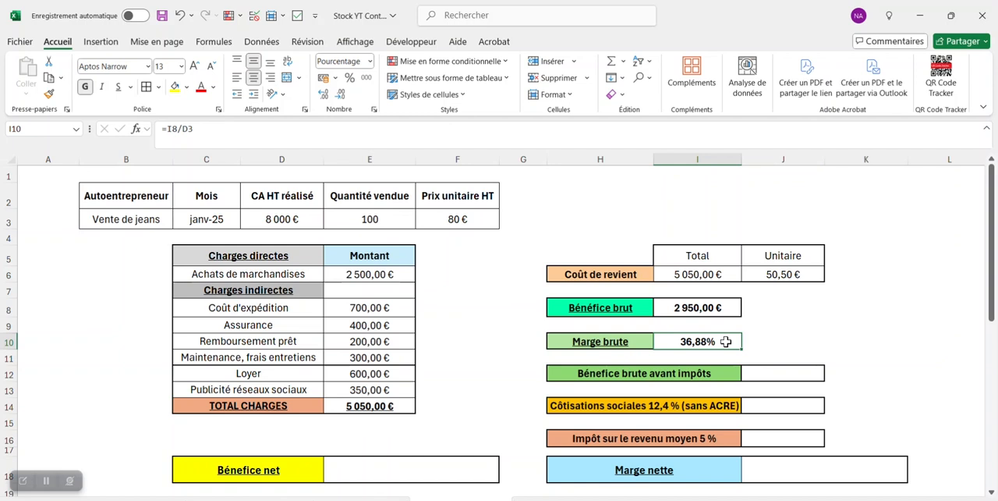
# Step: Fill the gross profit before tax in J12 by linking it to the Bénéfice brut with =I8
pyautogui.click(753, 373)
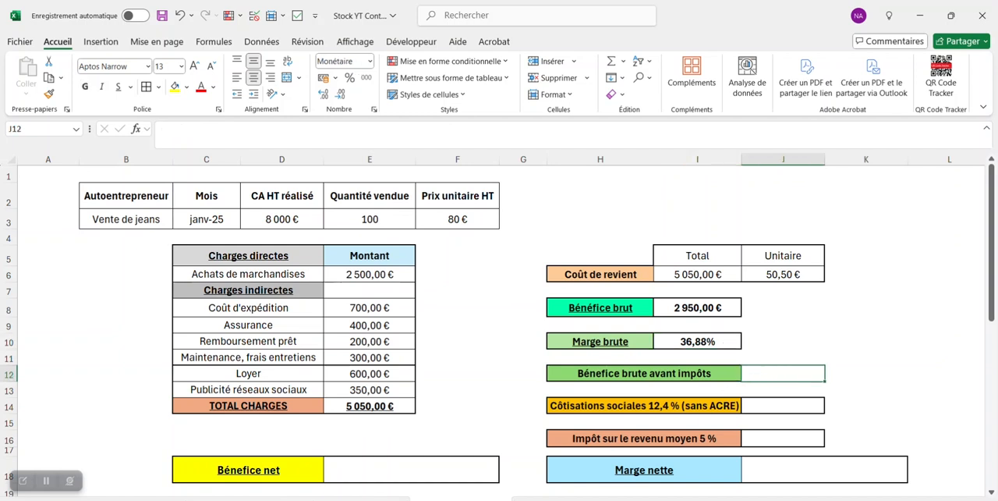
pyautogui.write('=')
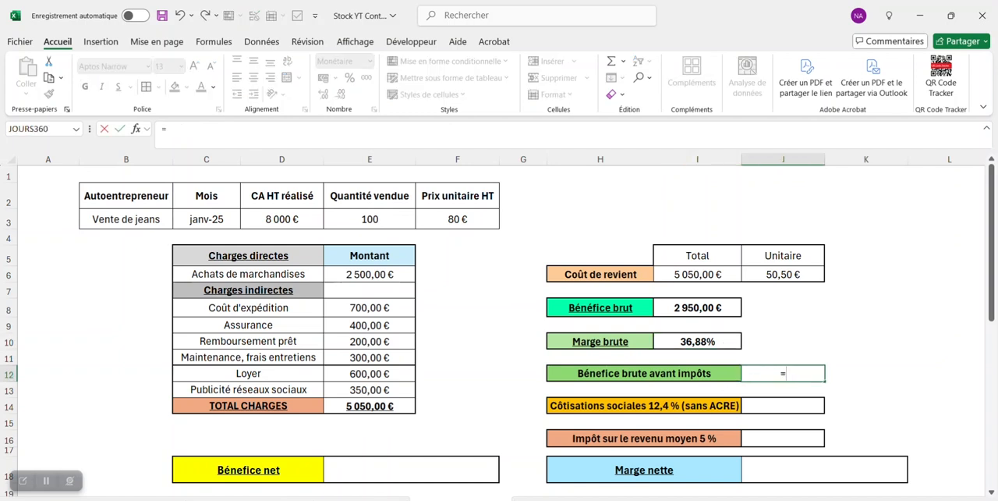
pyautogui.click(693, 309)
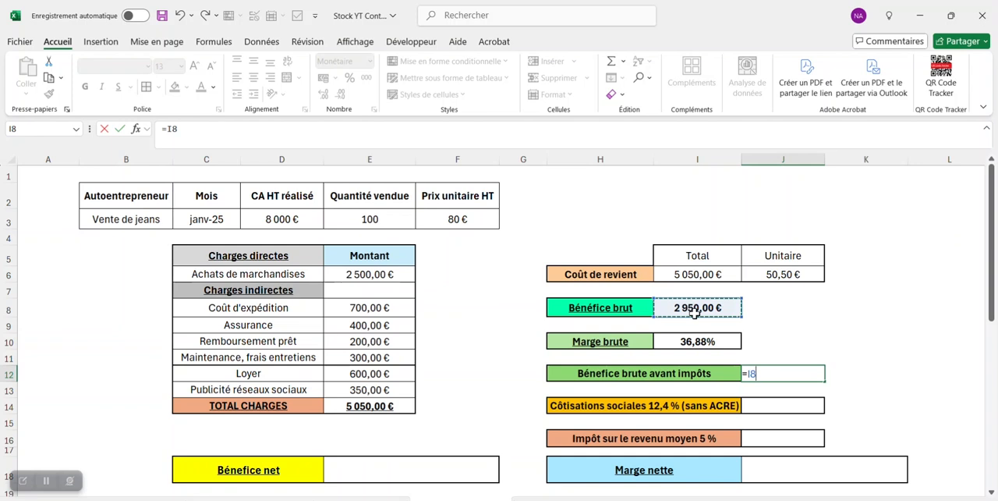
pyautogui.press('Return')
pyautogui.press('Return')
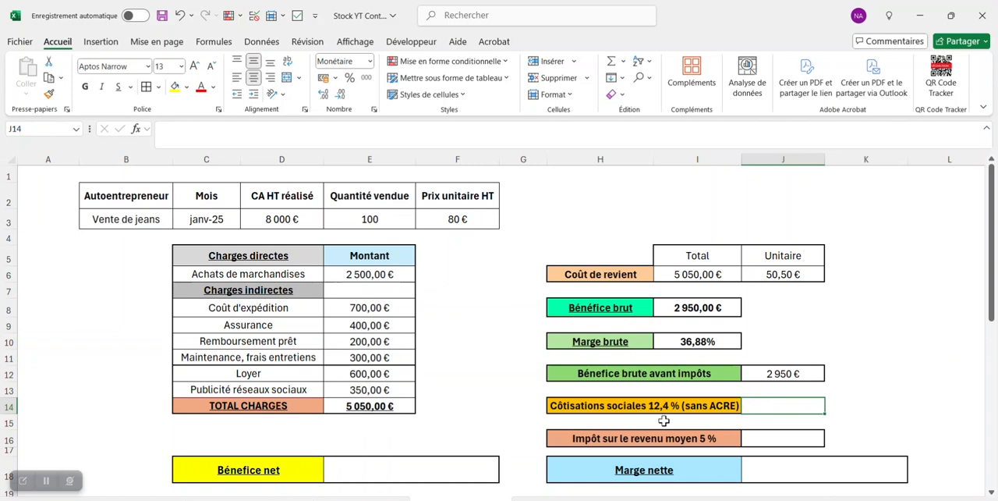
# Step: Calculate the 12,4 % social contributions in J14 from revenue with =D3*0,124
pyautogui.write('=')
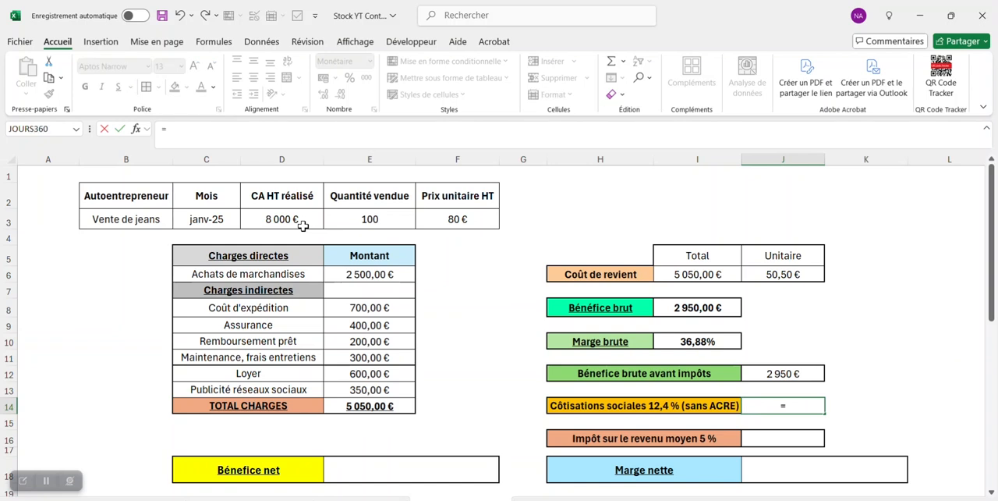
pyautogui.click(300, 219)
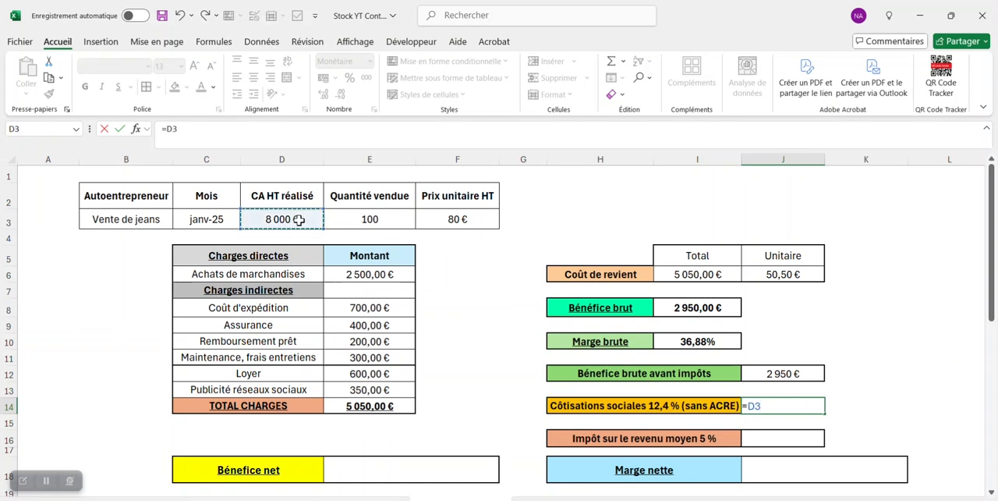
pyautogui.write('*')
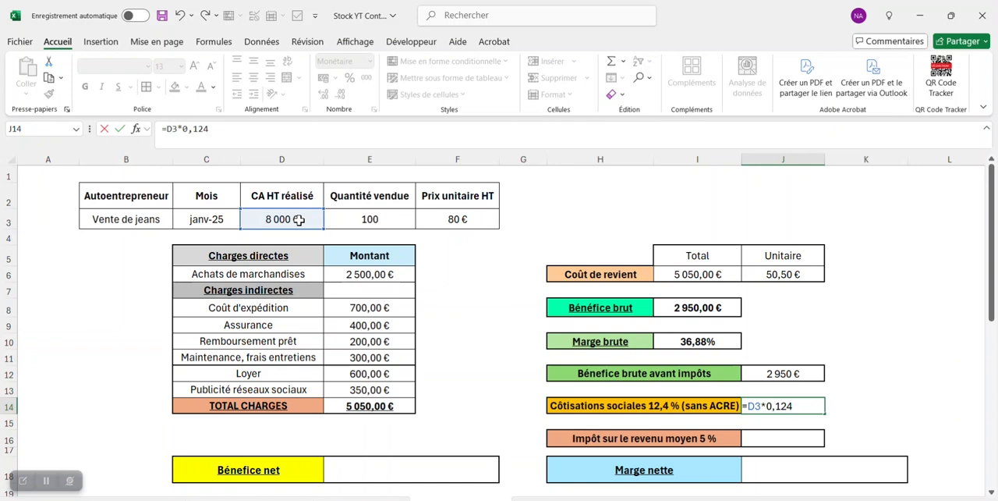
pyautogui.press('Return')
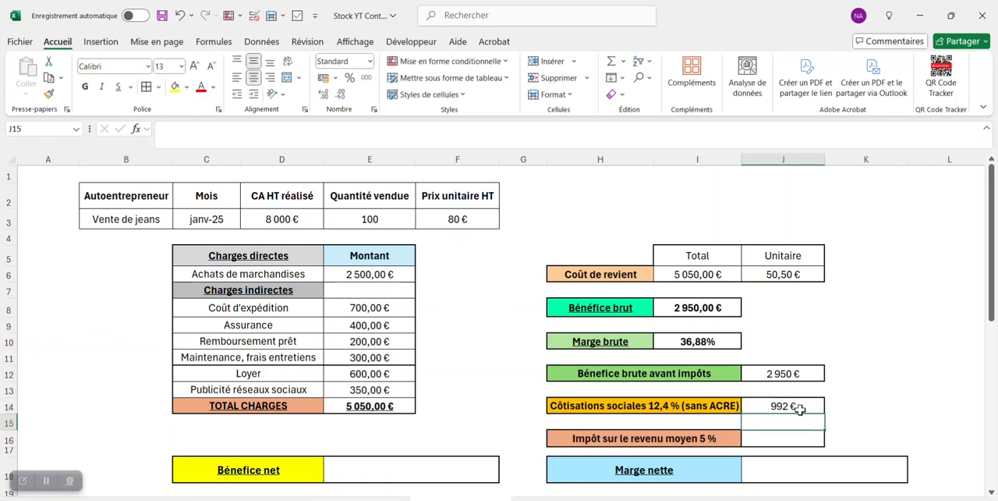
# Step: Calculate the 5 % average income tax in J16 from revenue with =D3*0,05
pyautogui.click(772, 440)
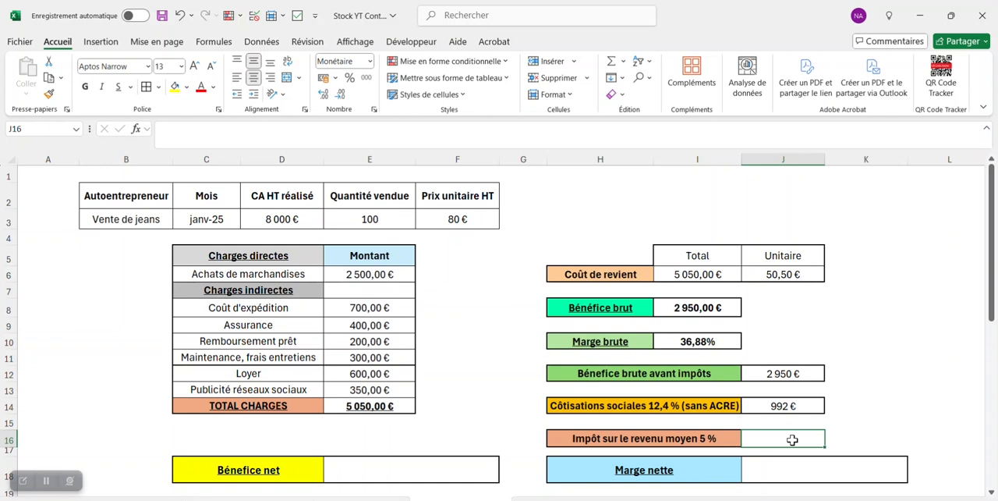
pyautogui.write('=')
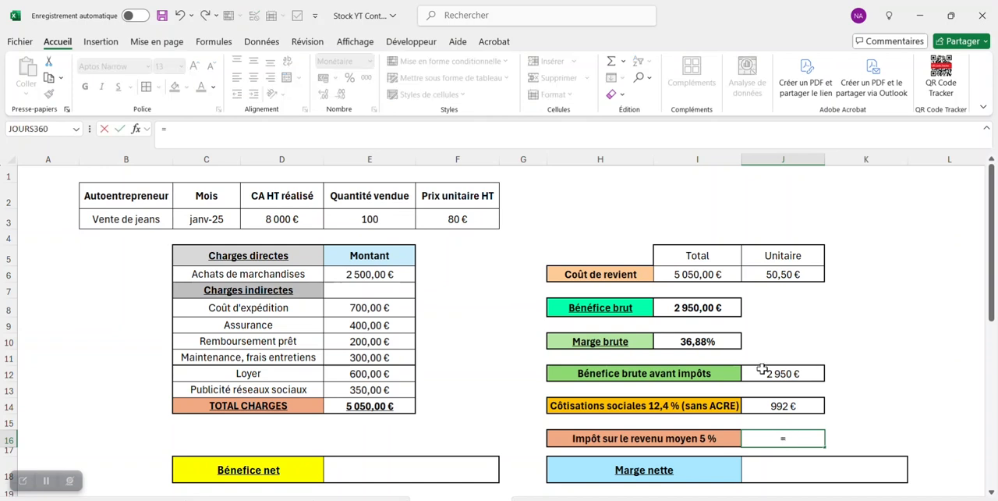
pyautogui.click(286, 220)
pyautogui.write('*0,05')
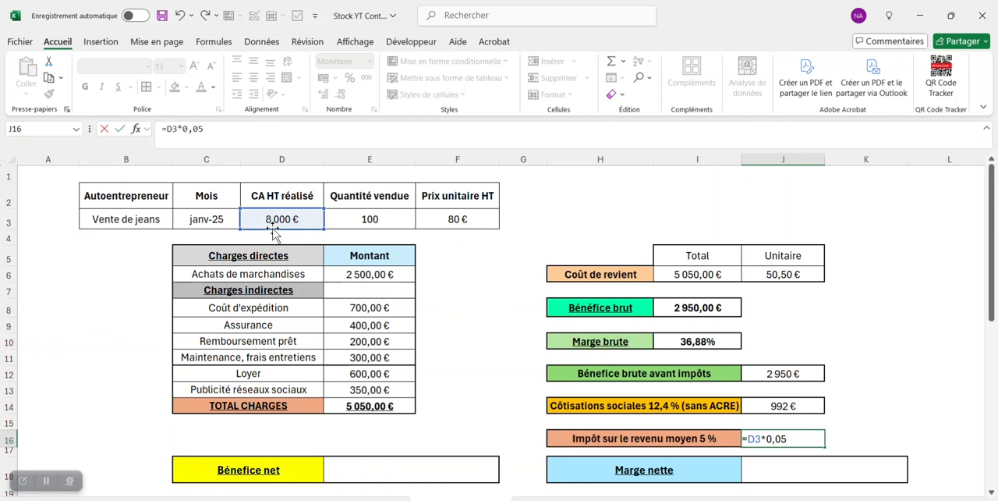
pyautogui.press('Return')
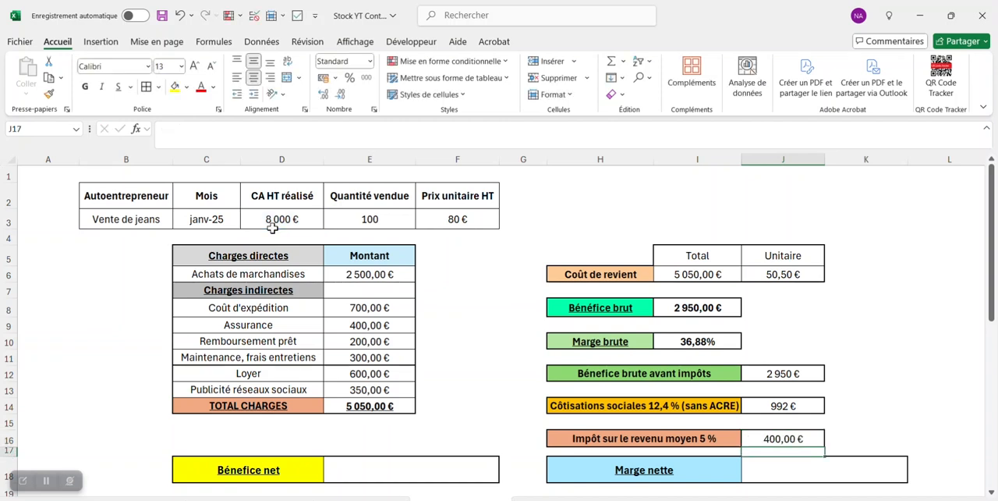
pyautogui.click(797, 440)
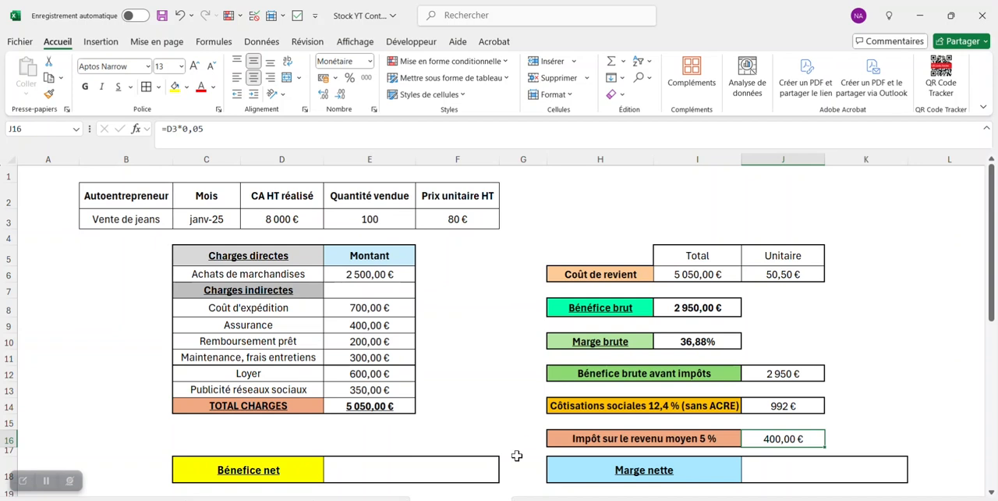
# Step: Calculate the Bénefice net in E18 by subtracting social contributions and income tax from the gross profit before tax with =J12-J14-J16
pyautogui.click(461, 475)
pyautogui.write('=')
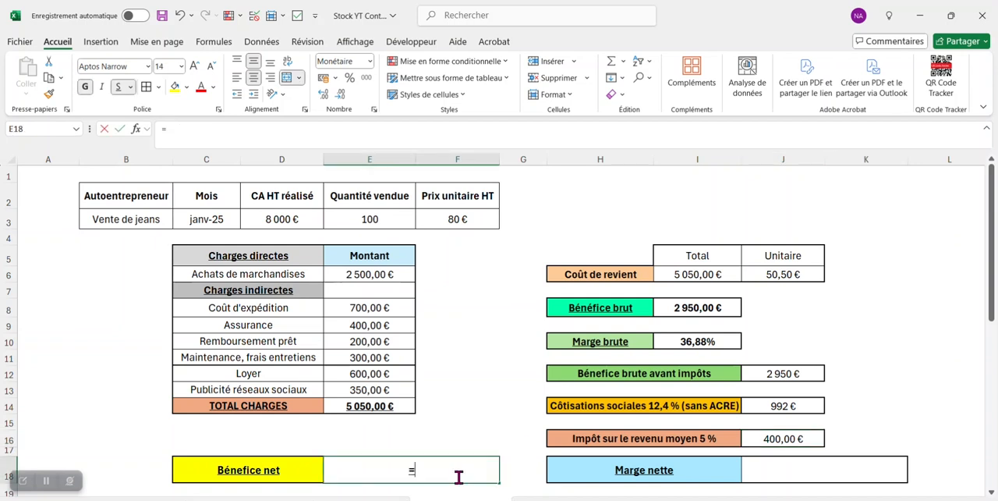
pyautogui.click(782, 375)
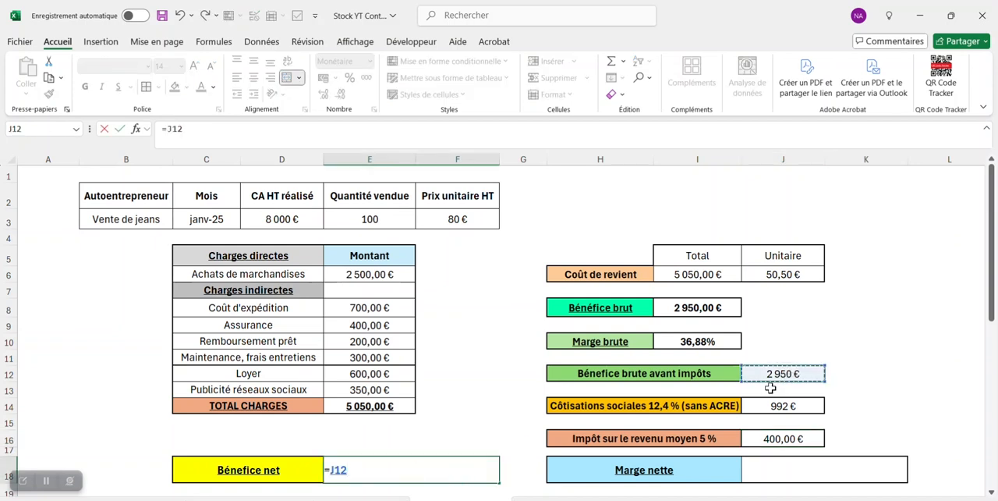
pyautogui.write('-')
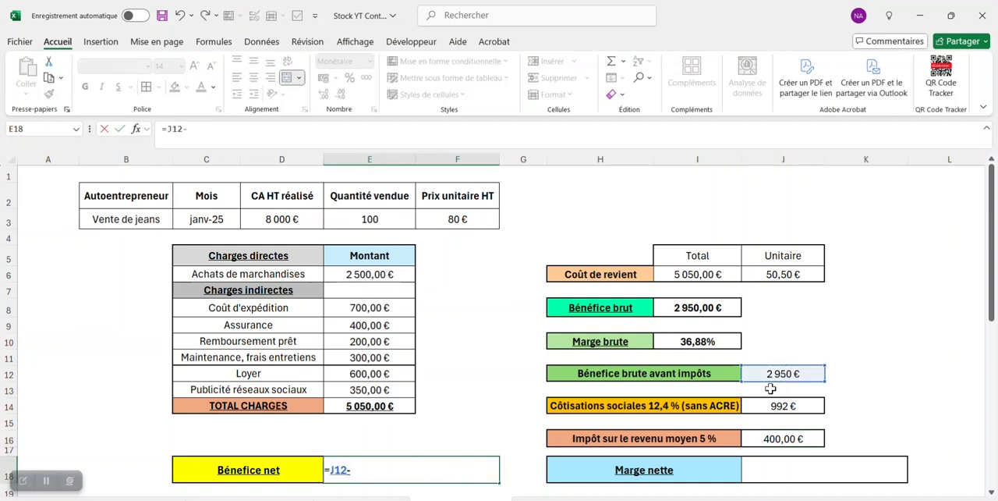
pyautogui.click(819, 407)
pyautogui.write('-')
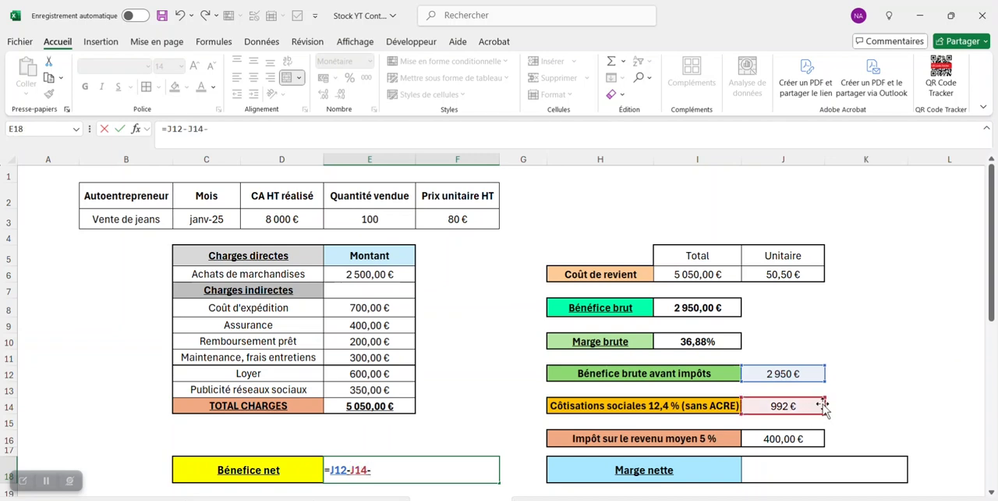
pyautogui.click(803, 439)
pyautogui.press('Return')
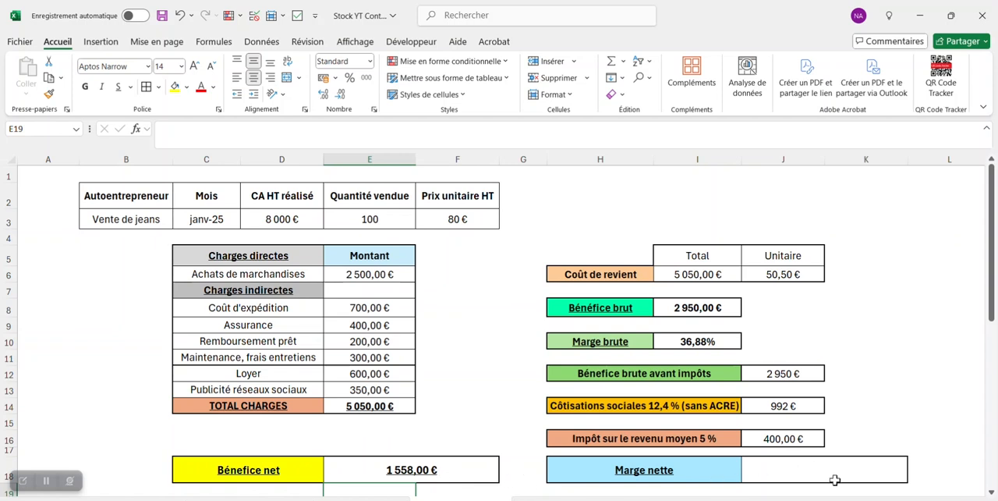
# Step: Calculate the Marge nette in J18 by dividing net profit by revenue with =E18/D3
pyautogui.click(813, 460)
pyautogui.write('=')
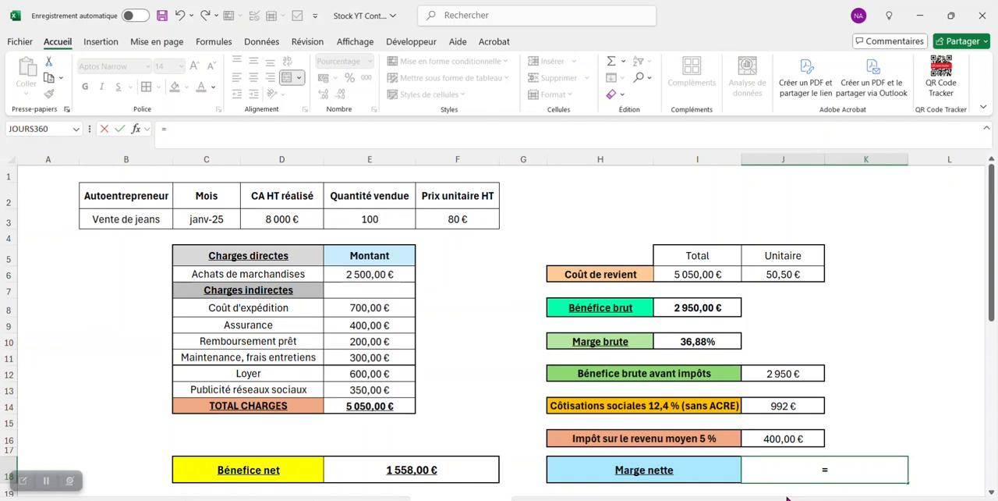
pyautogui.click(448, 476)
pyautogui.write('/')
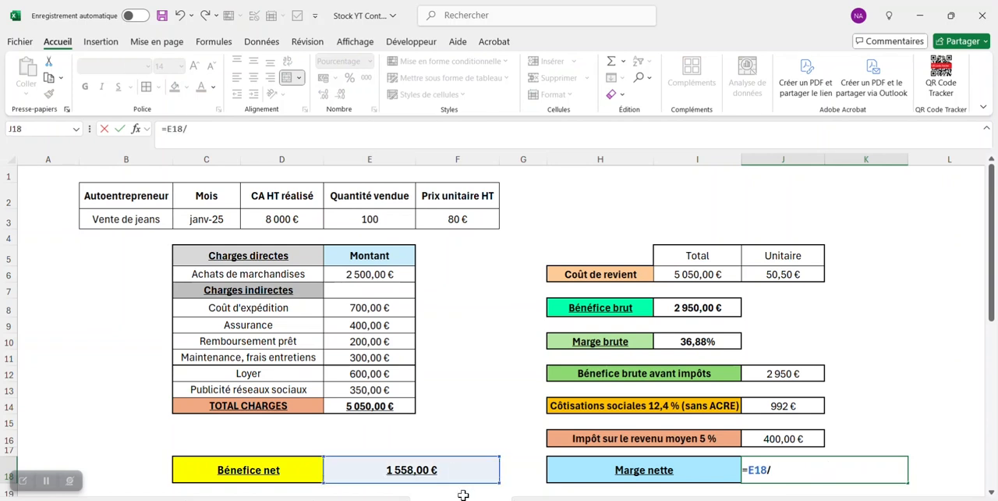
pyautogui.click(290, 219)
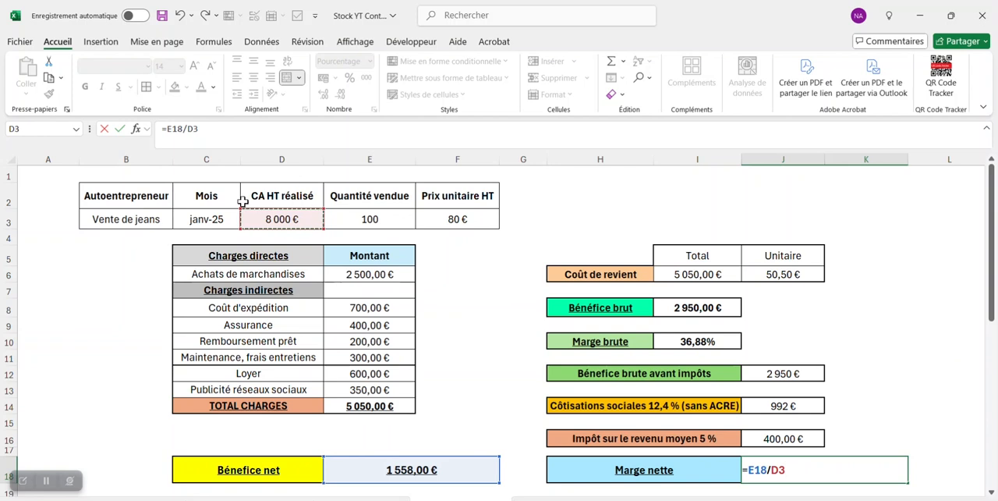
pyautogui.press('Return')
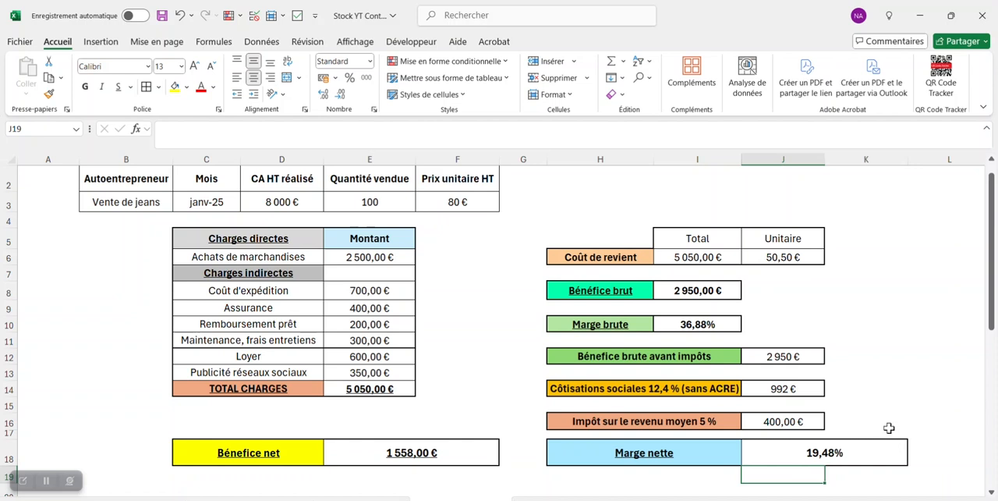
pyautogui.moveTo(992, 321)
pyautogui.mouseDown()
pyautogui.moveTo(994, 308)
pyautogui.moveTo(989, 318)
pyautogui.mouseUp()
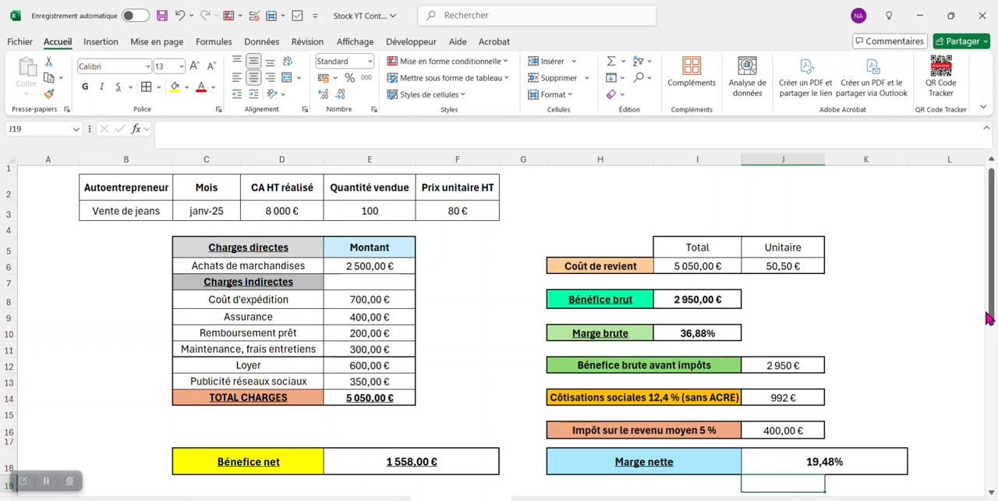